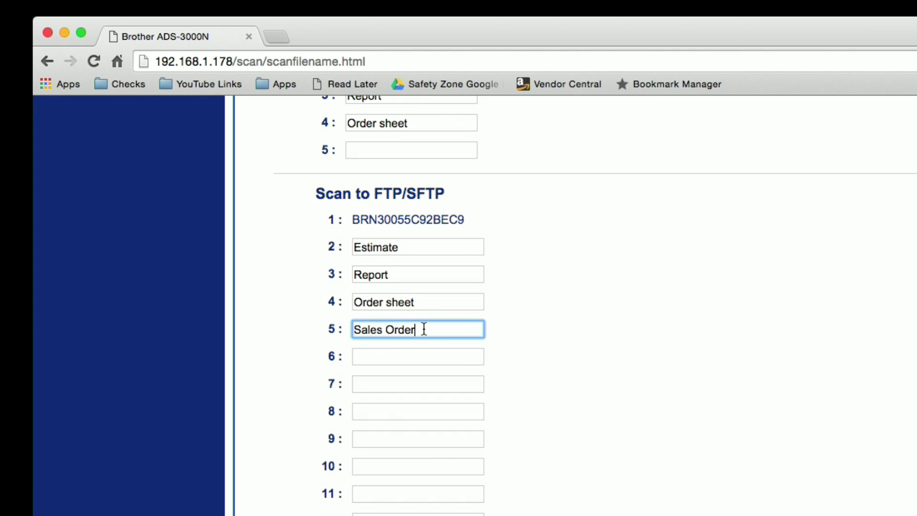
Review the file name lists on the Scan File Name page, including the Scan to FTP/SFTP entries
{"action": "scroll", "coordinate": [452, 379], "scroll_direction": "down", "scroll_amount": 9}
{"action": "scroll", "coordinate": [452, 379], "scroll_direction": "up", "scroll_amount": 13}
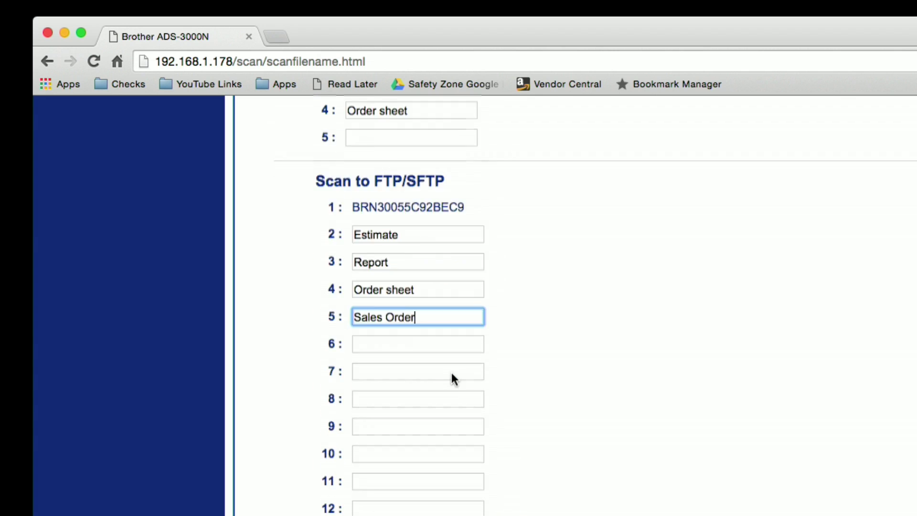
{"action": "scroll", "coordinate": [452, 375], "scroll_direction": "down", "scroll_amount": 6}
{"action": "scroll", "coordinate": [450, 377], "scroll_direction": "up", "scroll_amount": 2}
{"action": "scroll", "coordinate": [451, 374], "scroll_direction": "down", "scroll_amount": 1}
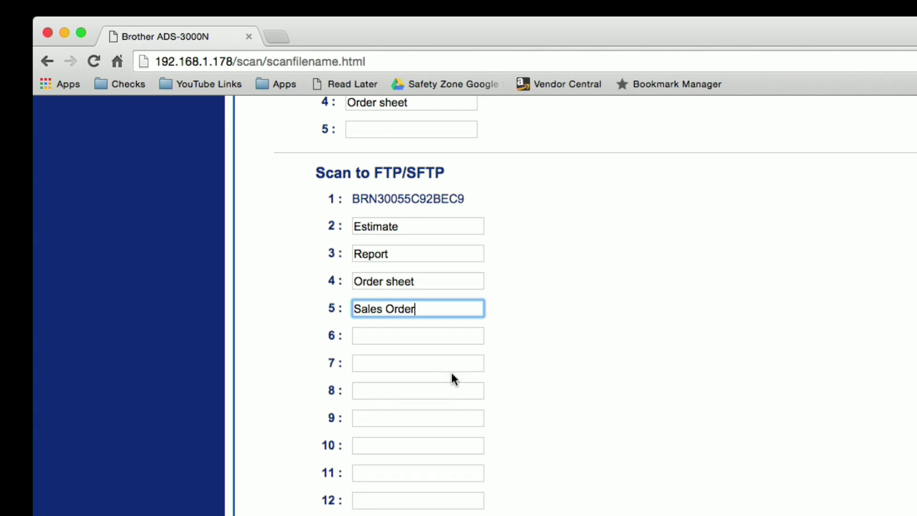
{"action": "scroll", "coordinate": [451, 371], "scroll_direction": "down", "scroll_amount": 8}
{"action": "scroll", "coordinate": [451, 372], "scroll_direction": "up", "scroll_amount": 20}
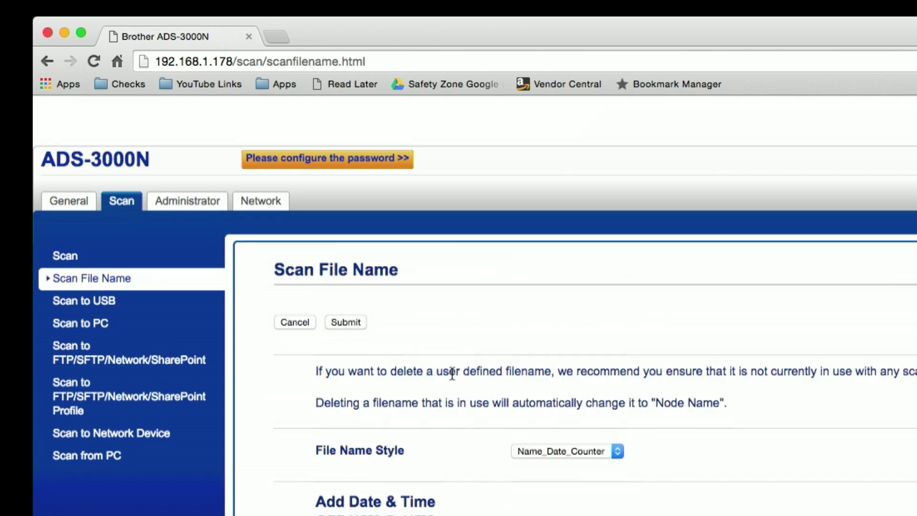
Look through the Scan to USB settings and open the Scan to PC settings
{"action": "left_click", "coordinate": [168, 262]}
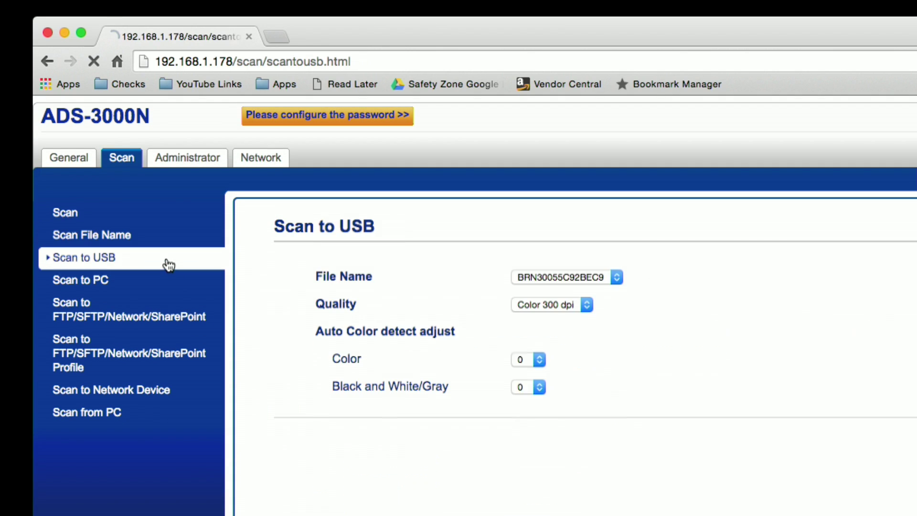
{"action": "scroll", "coordinate": [255, 296], "scroll_direction": "down", "scroll_amount": 4}
{"action": "scroll", "coordinate": [255, 297], "scroll_direction": "up", "scroll_amount": 3}
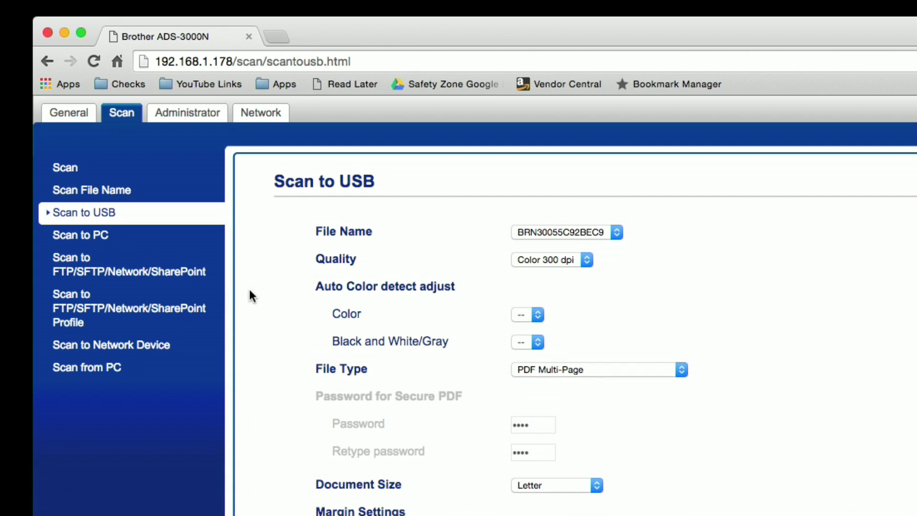
{"action": "left_click", "coordinate": [113, 236]}
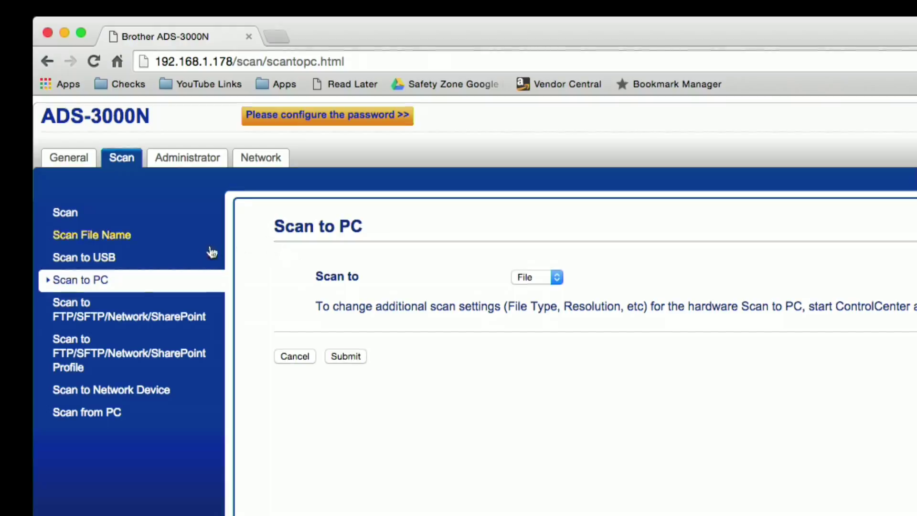
Open the Scan to FTP/SFTP/Network/SharePoint settings and review the destination type assigned to each profile
{"action": "left_click", "coordinate": [125, 317]}
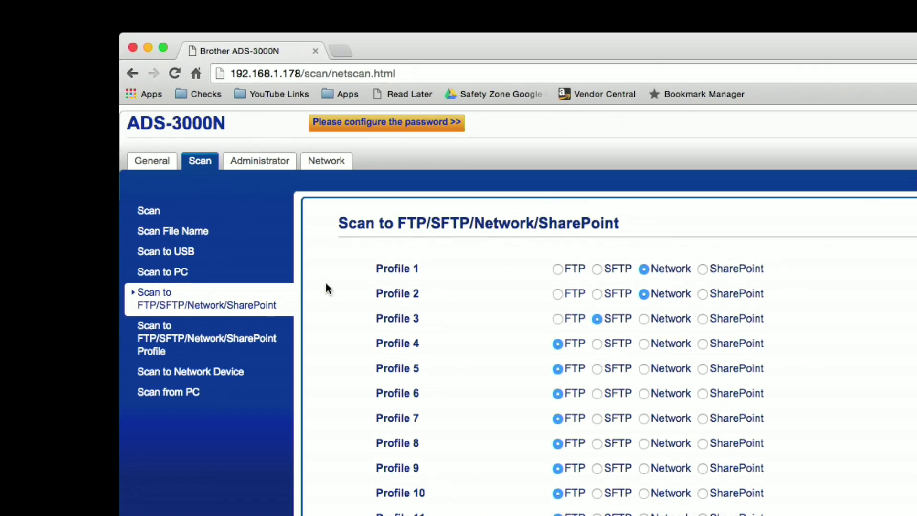
{"action": "scroll", "coordinate": [438, 285], "scroll_direction": "down", "scroll_amount": 7}
{"action": "scroll", "coordinate": [436, 281], "scroll_direction": "up", "scroll_amount": 2}
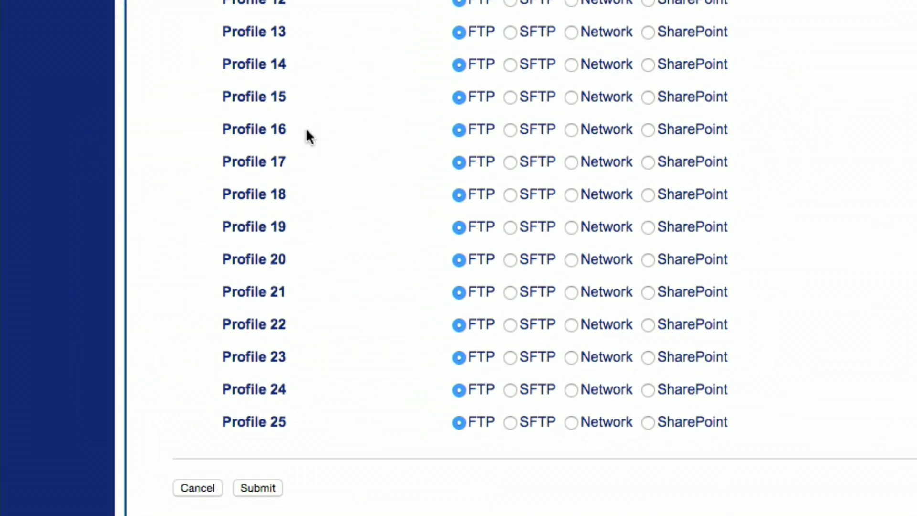
{"action": "scroll", "coordinate": [280, 222], "scroll_direction": "up", "scroll_amount": 10}
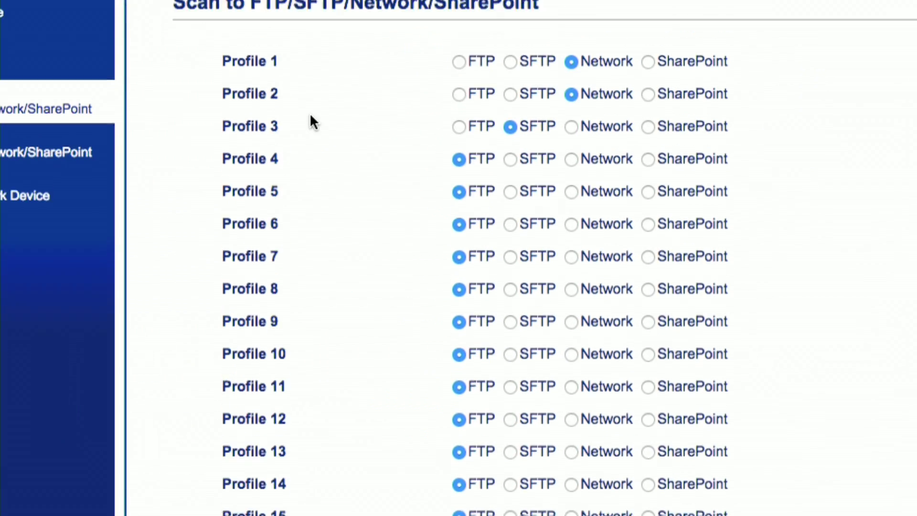
{"action": "scroll", "coordinate": [398, 11], "scroll_direction": "up", "scroll_amount": 3}
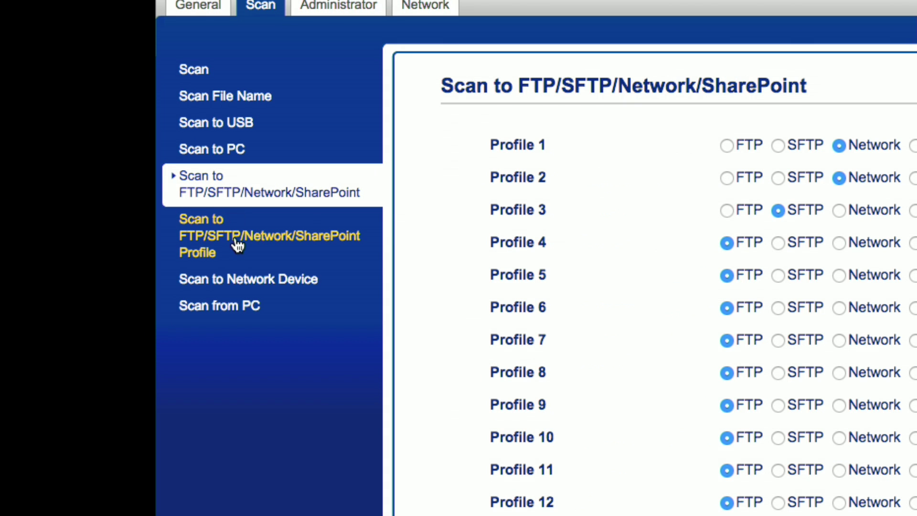
Open Profile 3 (SFTP) from the scan profile list, review its settings, and return to the list
{"action": "left_click", "coordinate": [236, 246]}
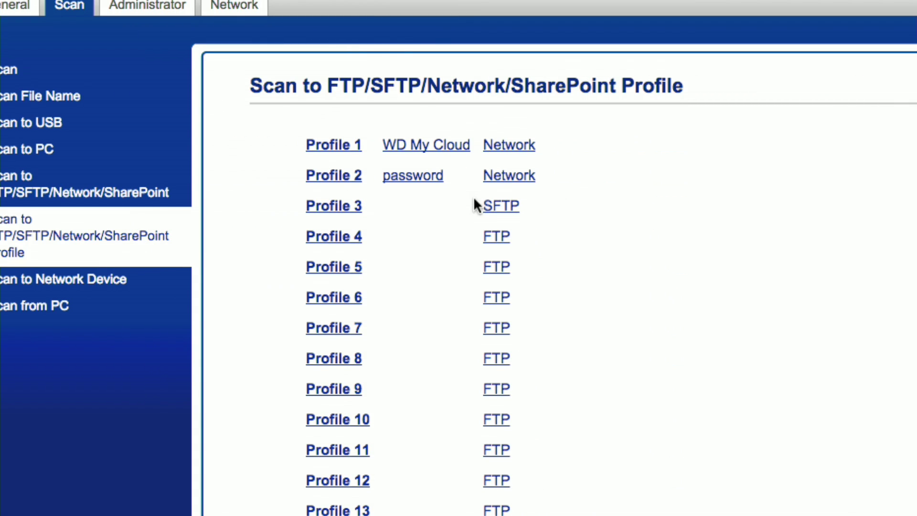
{"action": "left_click", "coordinate": [504, 208]}
{"action": "scroll", "coordinate": [493, 172], "scroll_direction": "down", "scroll_amount": 10}
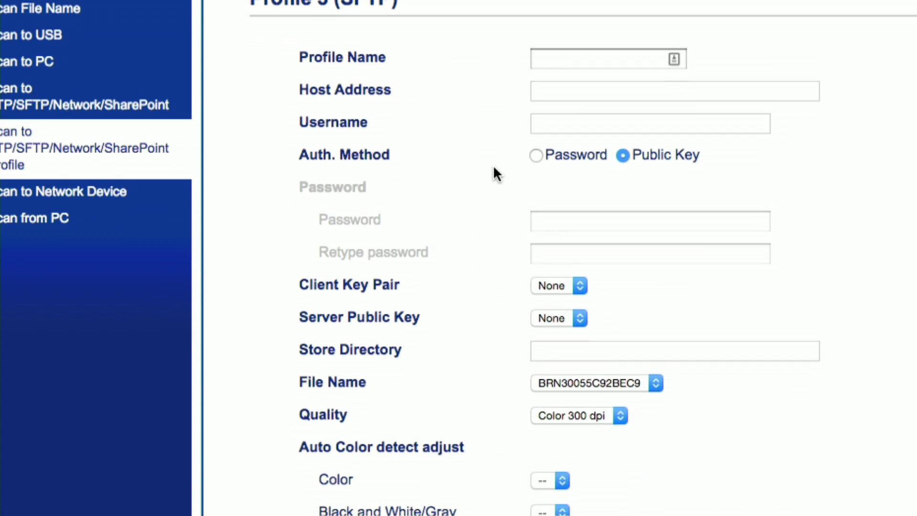
{"action": "scroll", "coordinate": [492, 165], "scroll_direction": "down", "scroll_amount": 3}
{"action": "scroll", "coordinate": [492, 165], "scroll_direction": "up", "scroll_amount": 15}
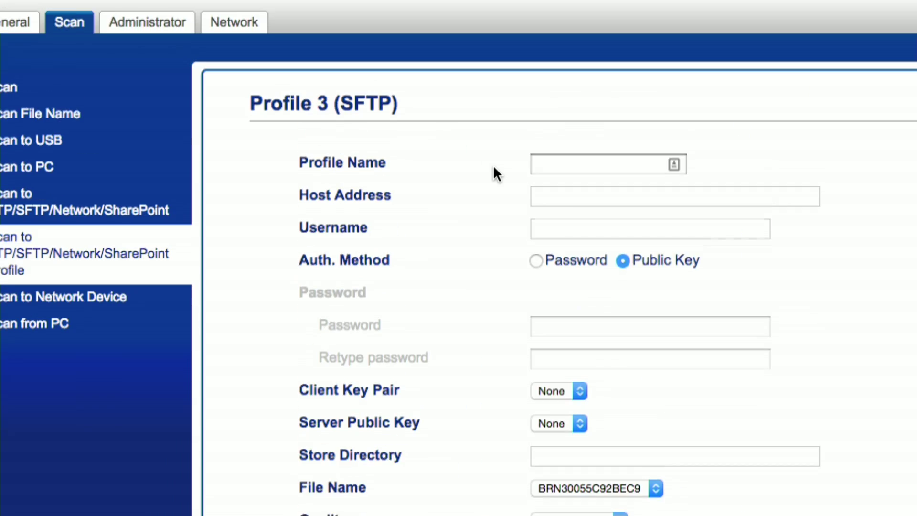
{"action": "key", "text": "super+bracketleft"}
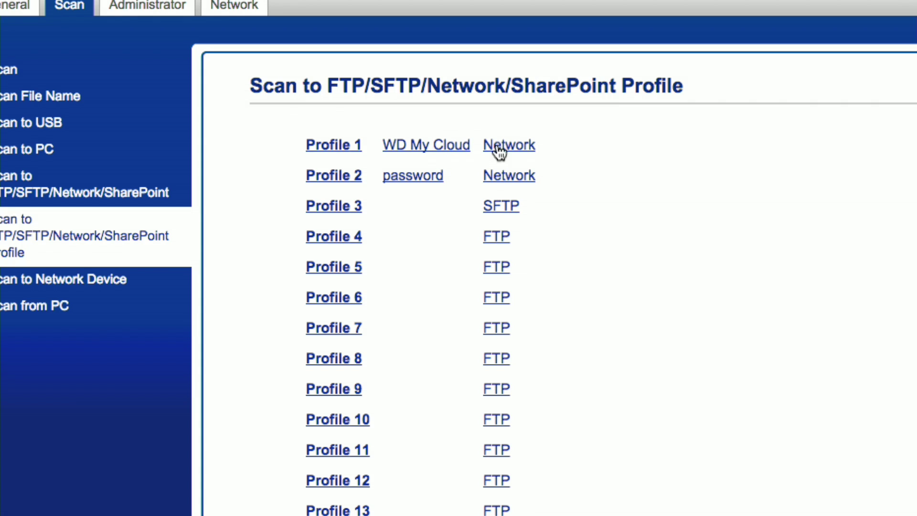
Open the WD My Cloud network profile and set its File Name to Estimate
{"action": "left_click", "coordinate": [426, 152]}
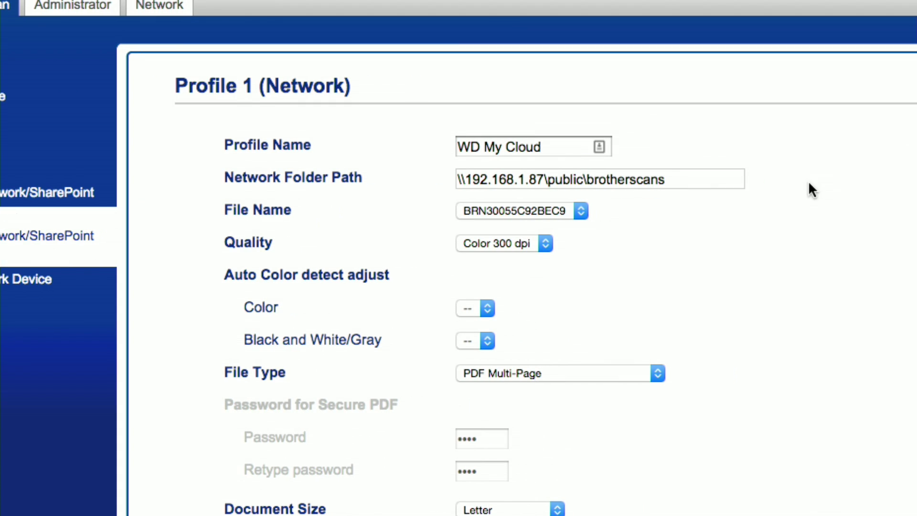
{"action": "scroll", "coordinate": [641, 227], "scroll_direction": "down", "scroll_amount": 2}
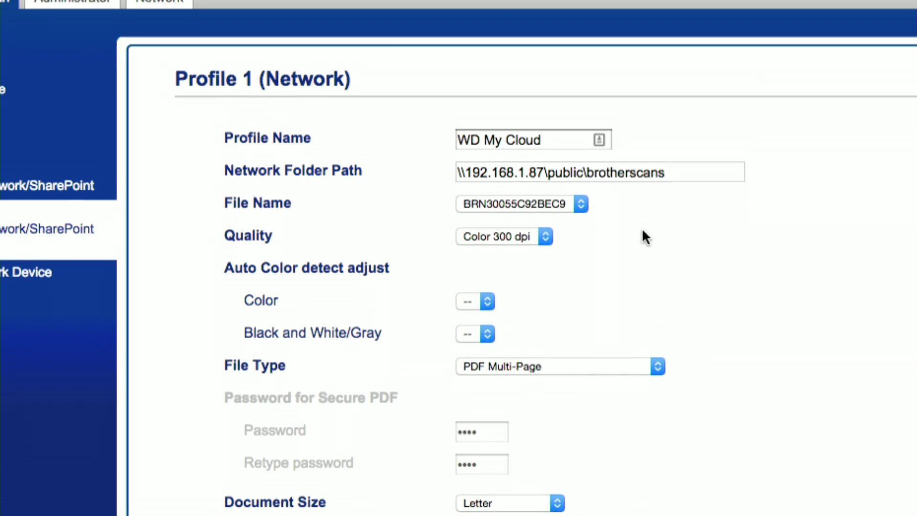
{"action": "left_click", "coordinate": [575, 159]}
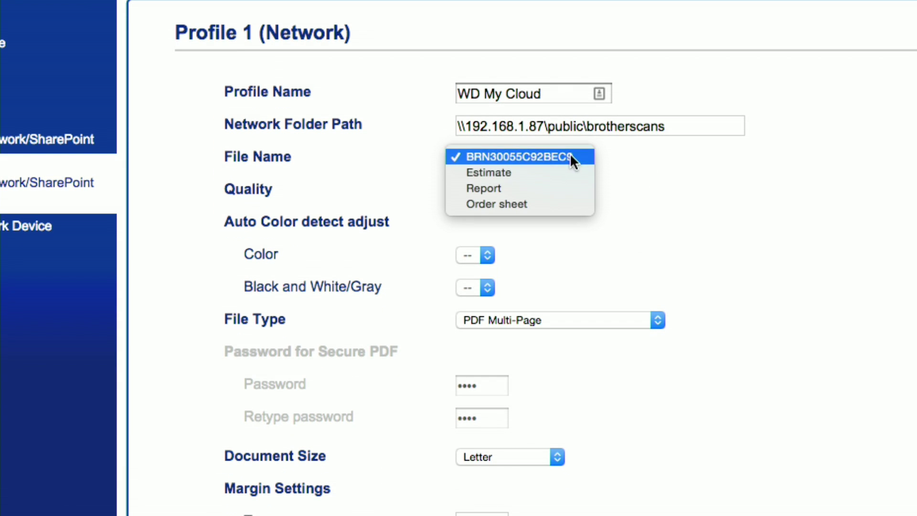
{"action": "left_click", "coordinate": [566, 172]}
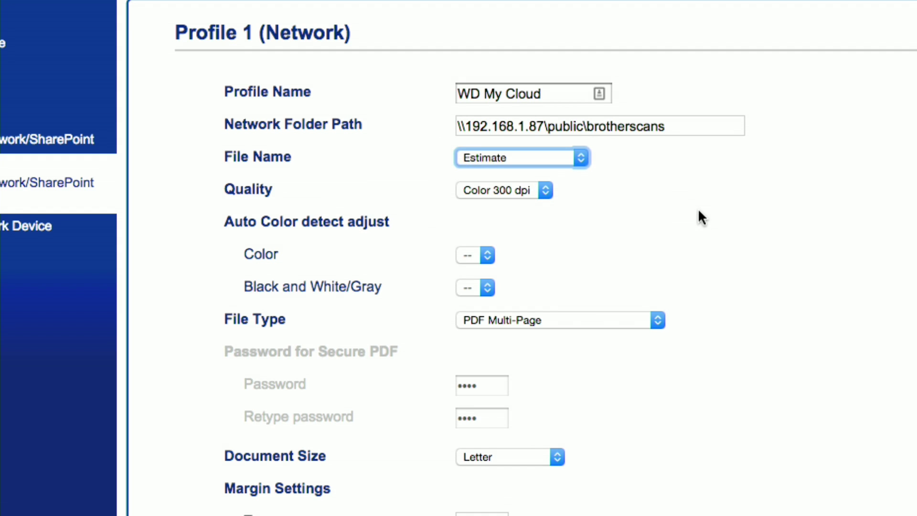
Review the WD My Cloud profile's scan settings and check the 2-sided Scan choices, keeping Long Edge
{"action": "scroll", "coordinate": [700, 215], "scroll_direction": "down", "scroll_amount": 2}
{"action": "scroll", "coordinate": [701, 216], "scroll_direction": "down", "scroll_amount": 15}
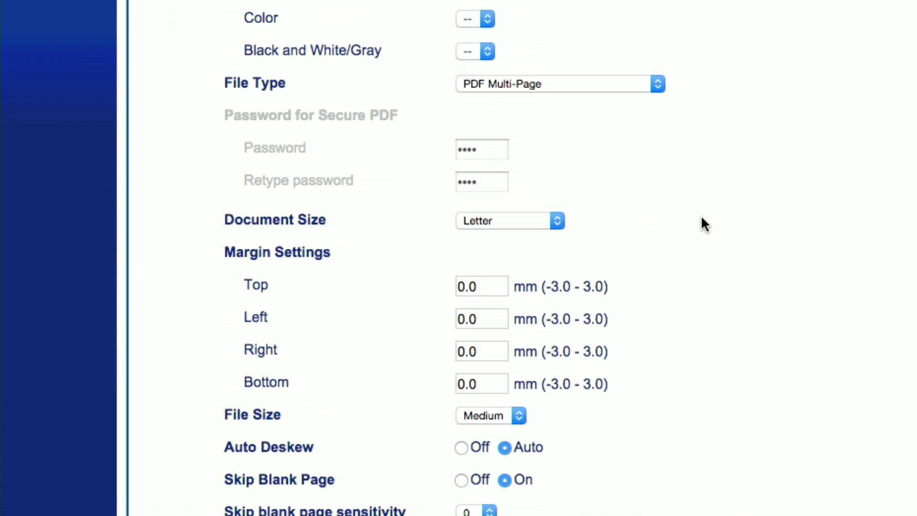
{"action": "scroll", "coordinate": [701, 225], "scroll_direction": "down", "scroll_amount": 4}
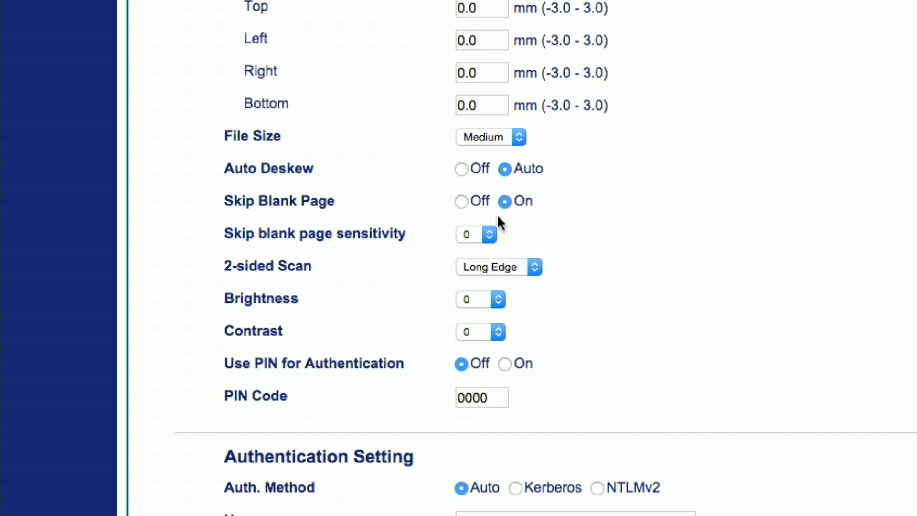
{"action": "left_click", "coordinate": [516, 268]}
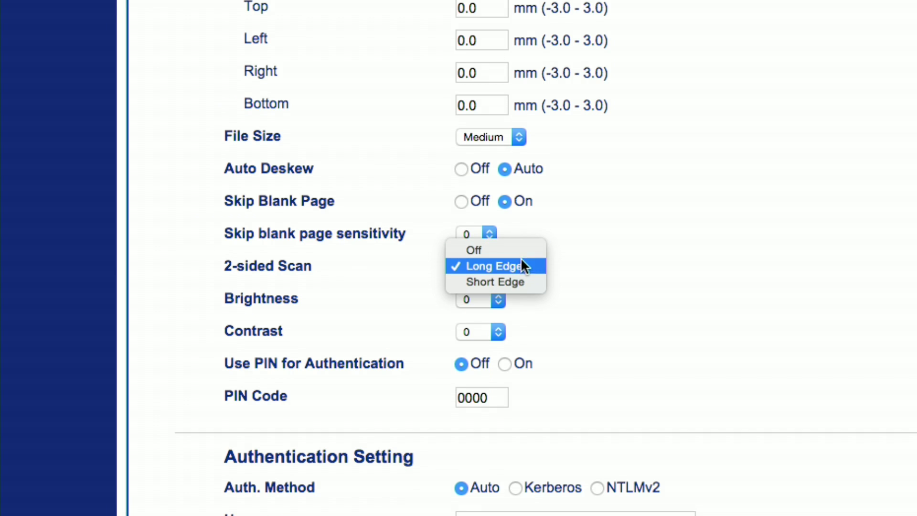
{"action": "left_click", "coordinate": [615, 250]}
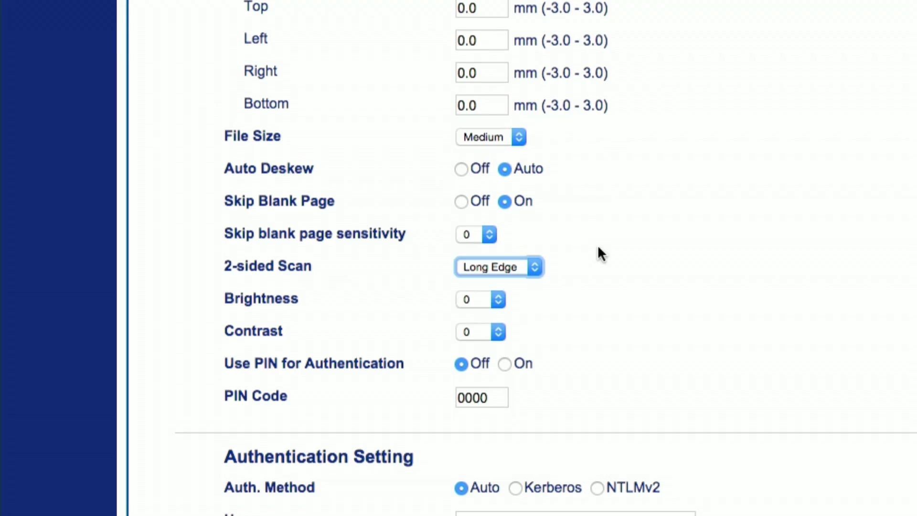
Examine the profile's Skip Blank Page setting and the available skip blank page sensitivity levels, keeping 0
{"action": "scroll", "coordinate": [586, 255], "scroll_direction": "down", "scroll_amount": 2}
{"action": "scroll", "coordinate": [585, 255], "scroll_direction": "up", "scroll_amount": 1}
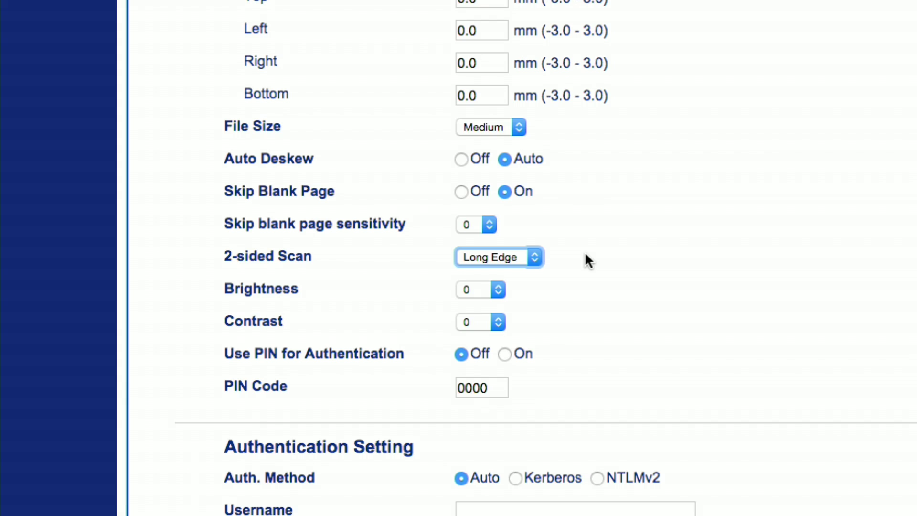
{"action": "scroll", "coordinate": [591, 292], "scroll_direction": "down", "scroll_amount": 5}
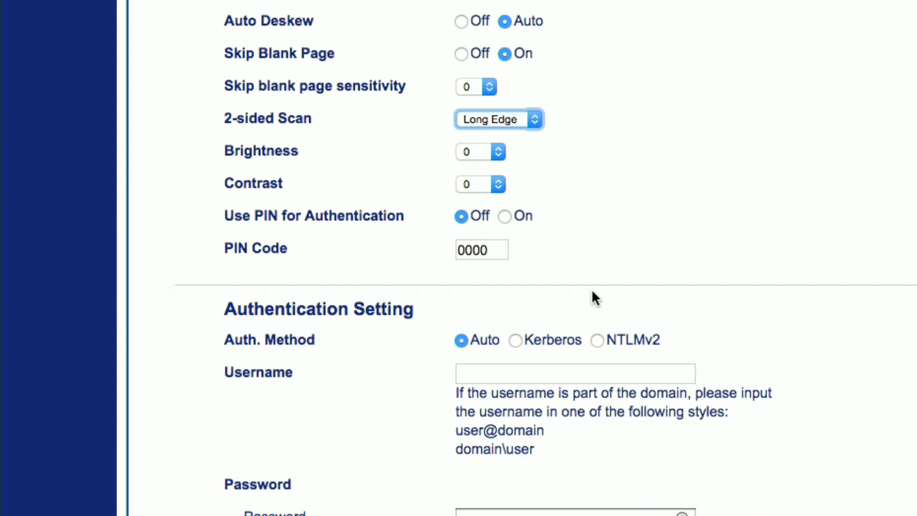
{"action": "scroll", "coordinate": [592, 293], "scroll_direction": "down", "scroll_amount": 2}
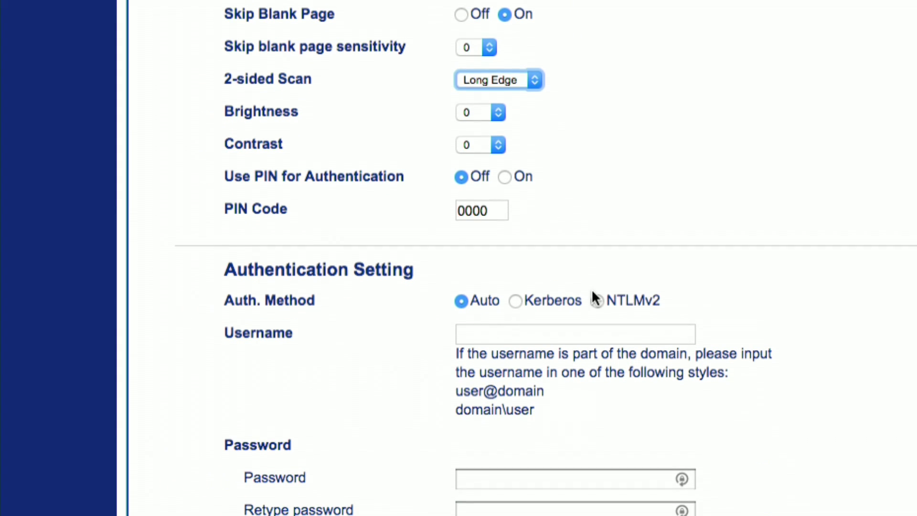
{"action": "scroll", "coordinate": [594, 297], "scroll_direction": "up", "scroll_amount": 10}
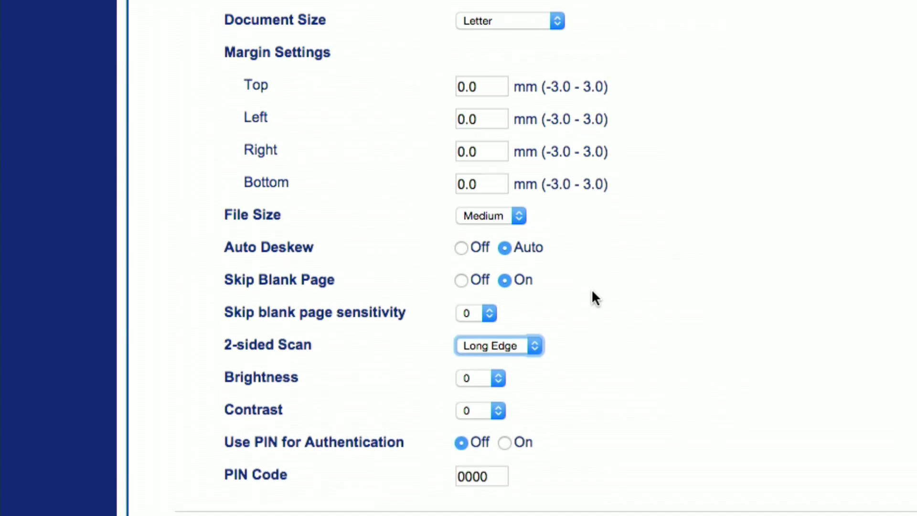
{"action": "scroll", "coordinate": [593, 292], "scroll_direction": "down", "scroll_amount": 2}
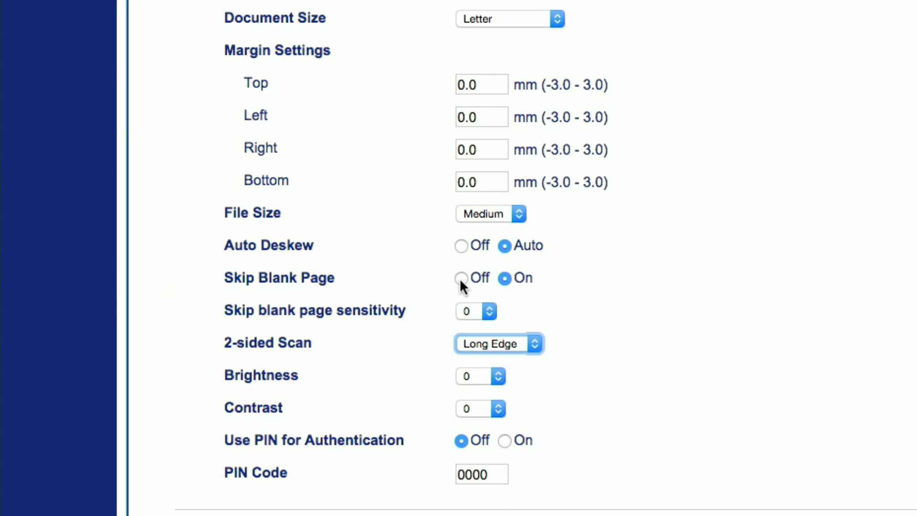
{"action": "scroll", "coordinate": [606, 283], "scroll_direction": "down", "scroll_amount": 2}
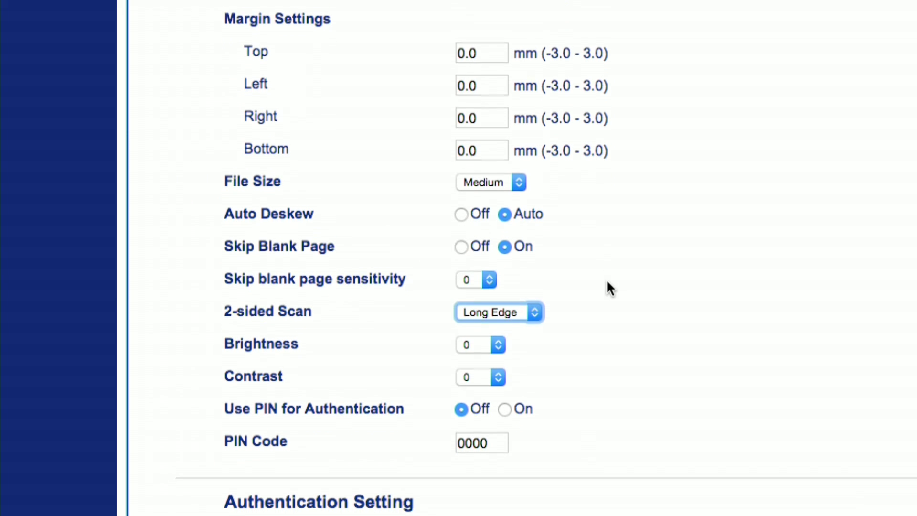
{"action": "scroll", "coordinate": [607, 283], "scroll_direction": "down", "scroll_amount": 3}
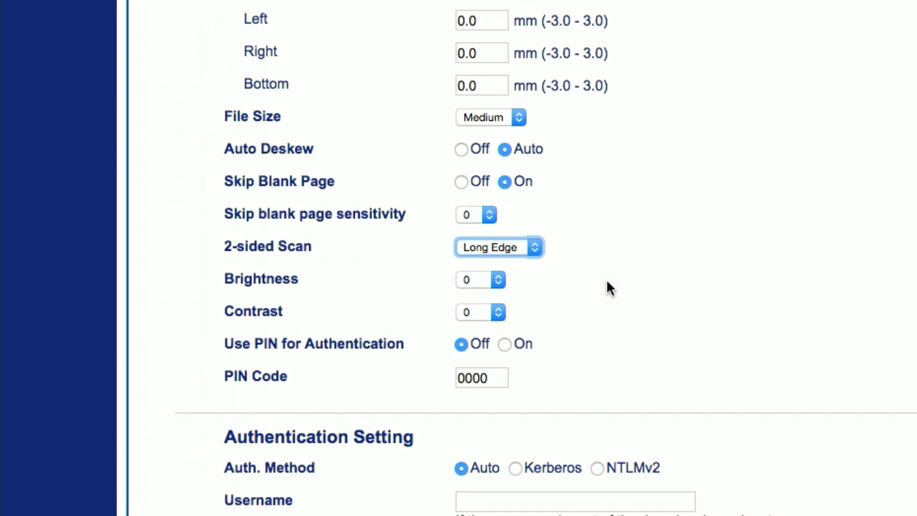
{"action": "left_click", "coordinate": [483, 172]}
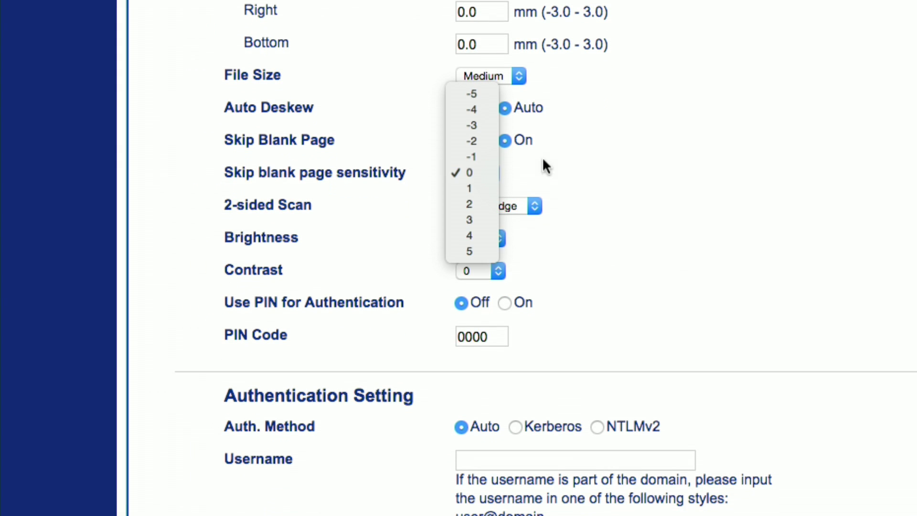
{"action": "left_click", "coordinate": [583, 165]}
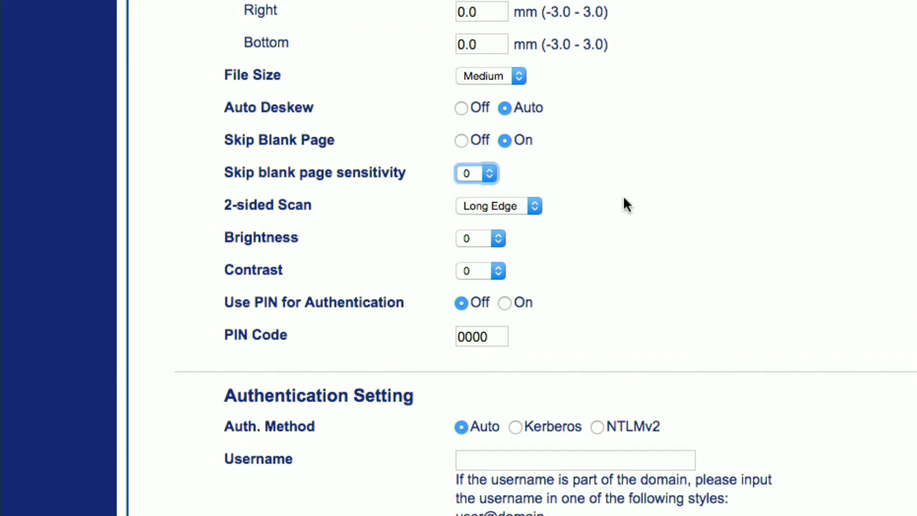
Review the profile's Authentication Setting section, then open the Scan to Network Device settings
{"action": "scroll", "coordinate": [621, 196], "scroll_direction": "down", "scroll_amount": 3}
{"action": "scroll", "coordinate": [629, 210], "scroll_direction": "down", "scroll_amount": 1}
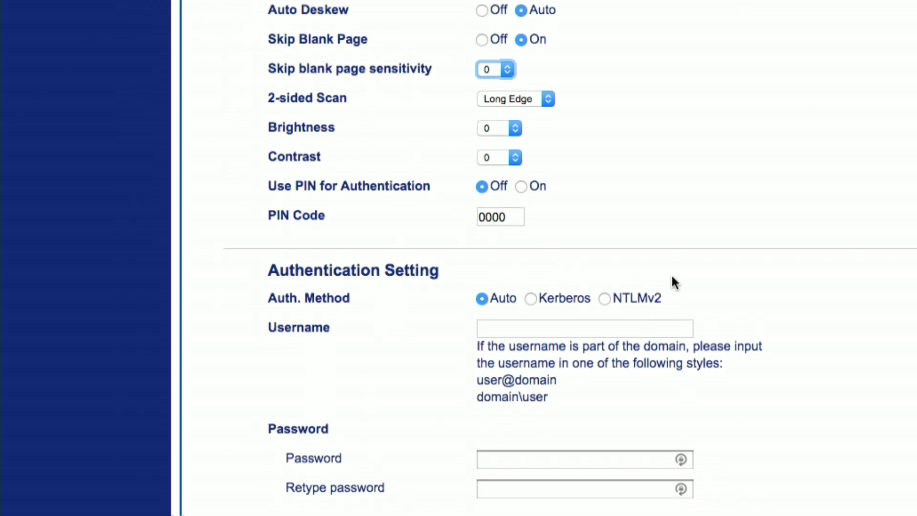
{"action": "scroll", "coordinate": [700, 434], "scroll_direction": "down", "scroll_amount": 1}
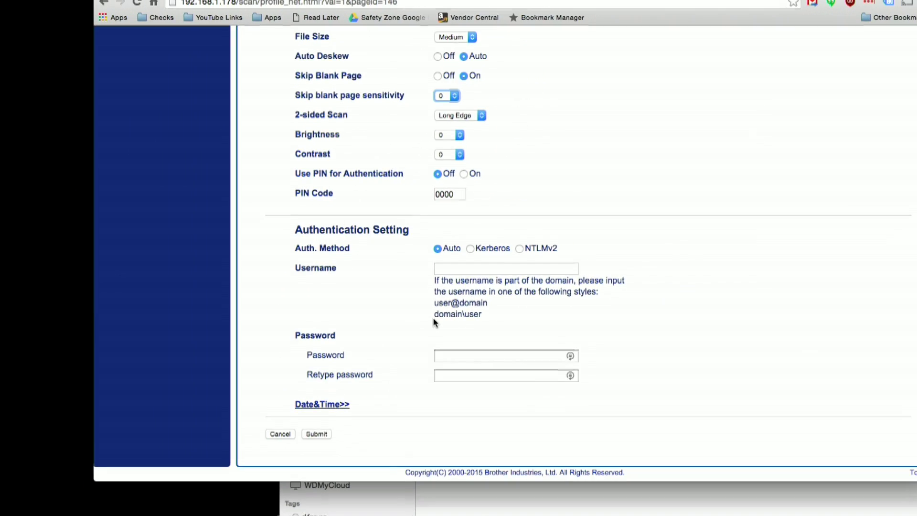
{"action": "scroll", "coordinate": [479, 323], "scroll_direction": "up", "scroll_amount": 15}
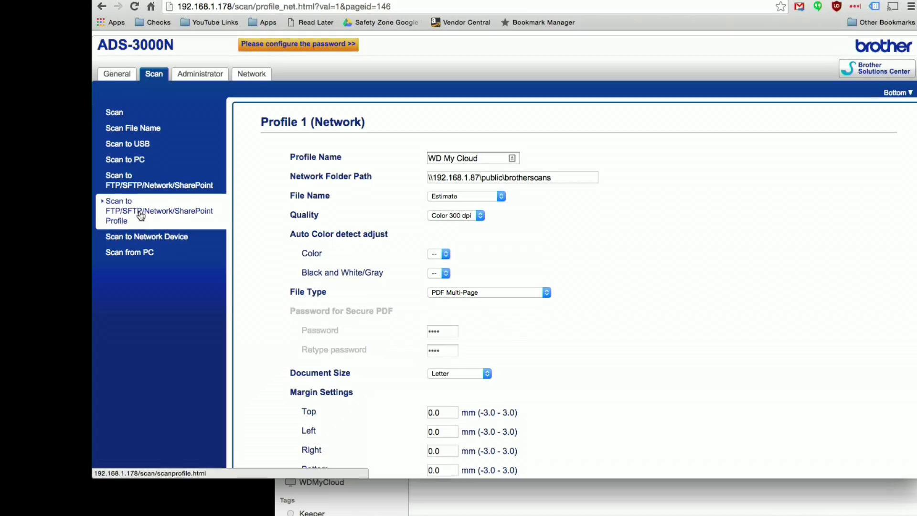
{"action": "left_click", "coordinate": [171, 237]}
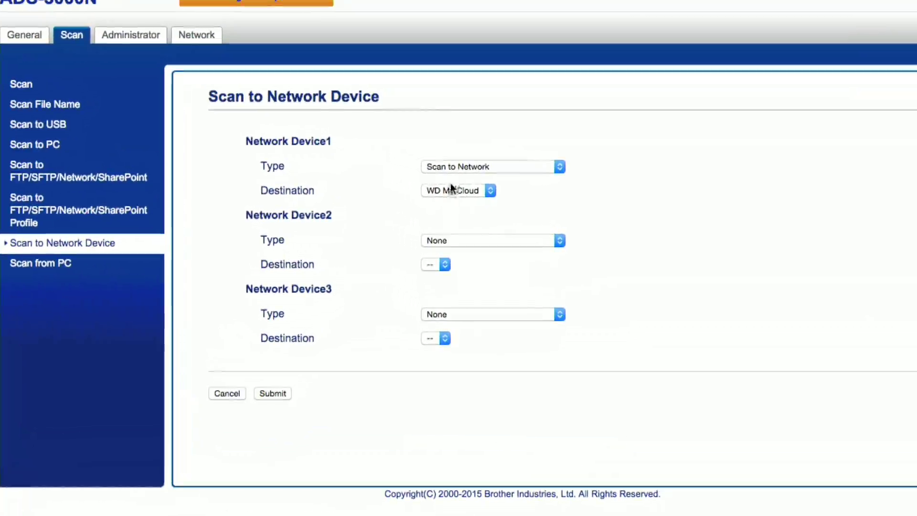
Try Scan to FTP as the Type for Network Device2 and check which destinations it offers
{"action": "left_click", "coordinate": [454, 241]}
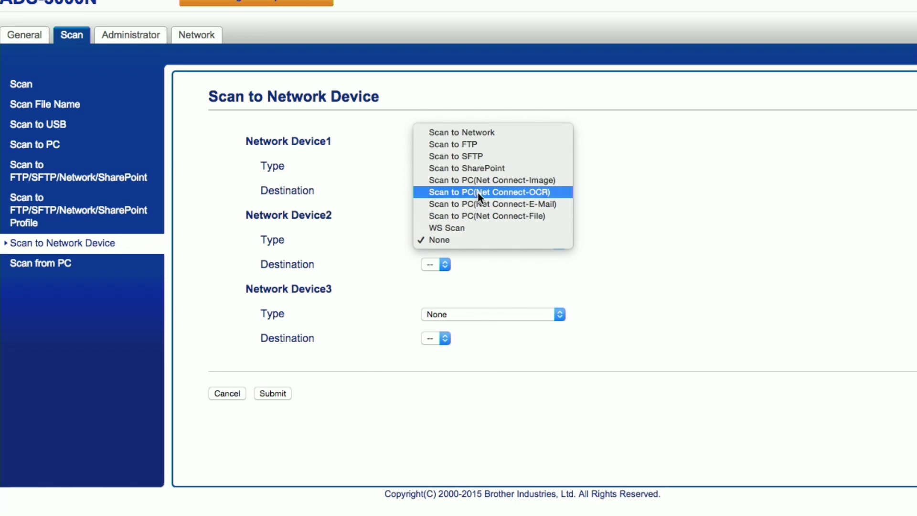
{"action": "left_click", "coordinate": [481, 147]}
{"action": "left_click", "coordinate": [438, 265]}
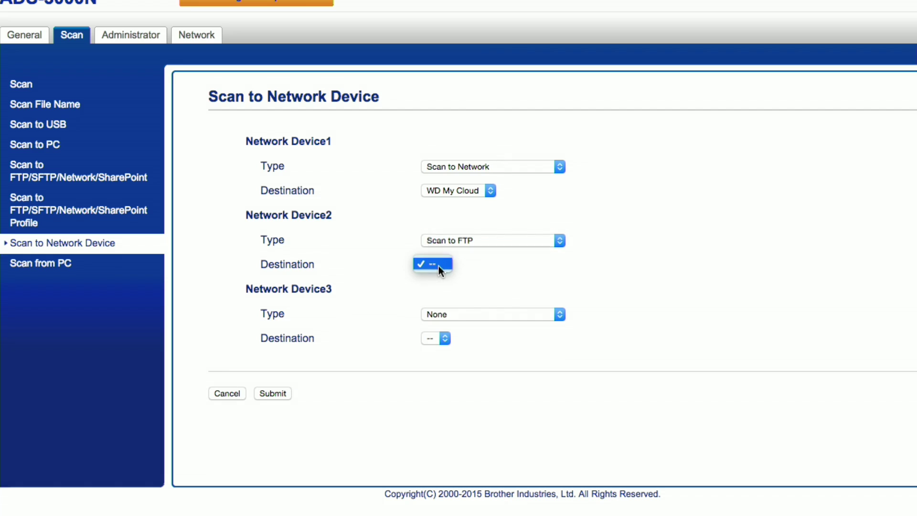
{"action": "left_click", "coordinate": [439, 266]}
Set Network Device2 to Scan to Network with the "password" profile as Destination, and check that profile in the profile list
{"action": "left_click", "coordinate": [475, 244]}
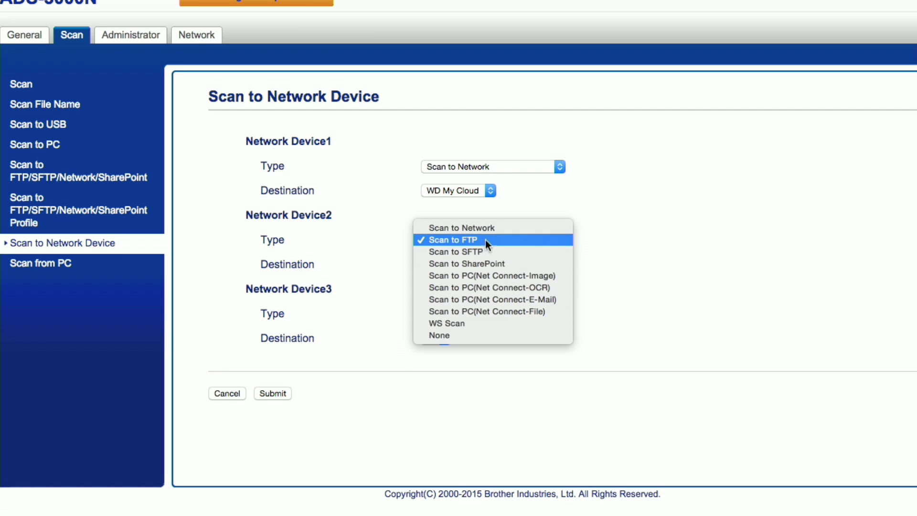
{"action": "left_click", "coordinate": [491, 228]}
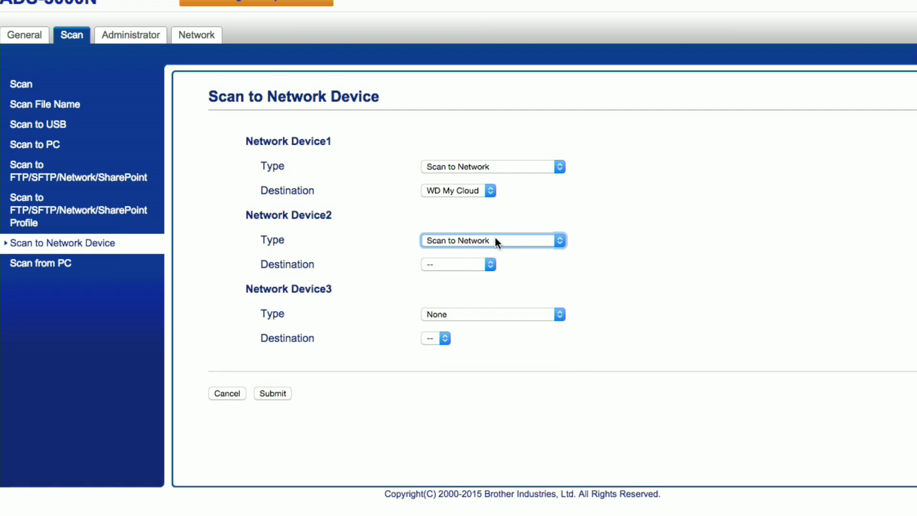
{"action": "left_click", "coordinate": [482, 264]}
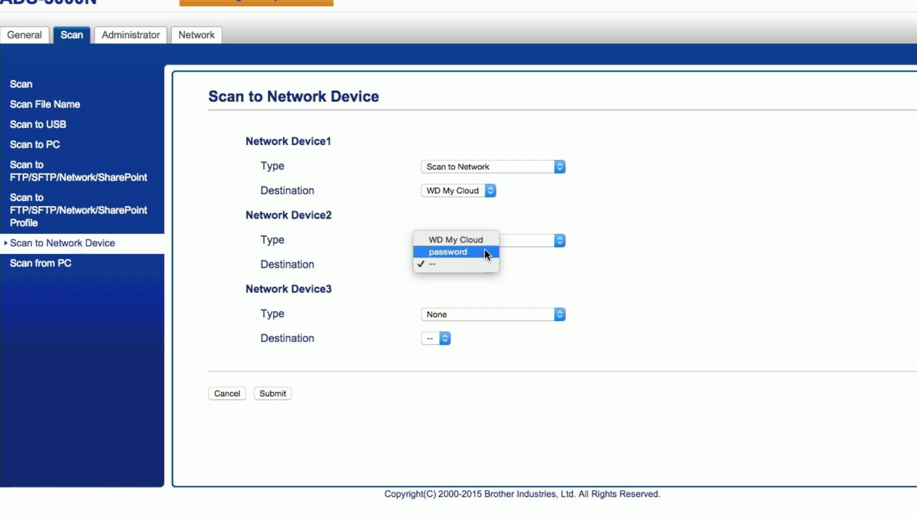
{"action": "left_click", "coordinate": [481, 251]}
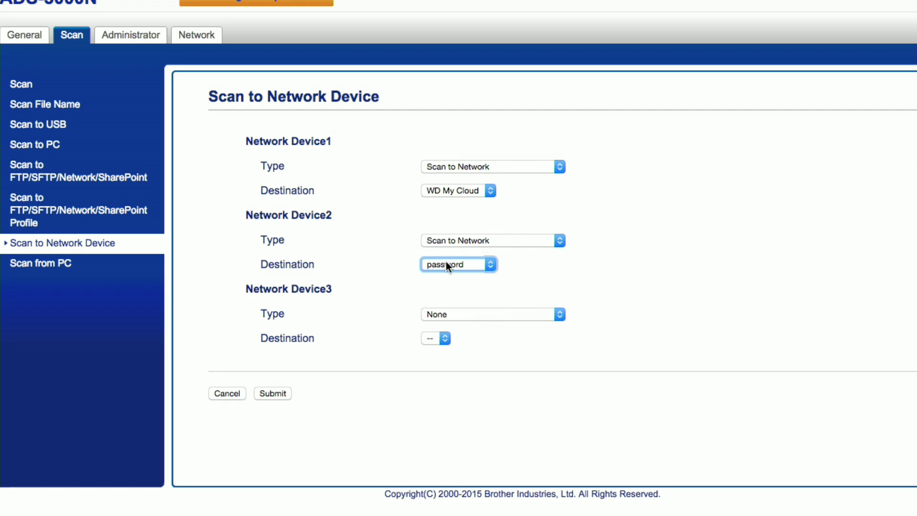
{"action": "left_click", "coordinate": [123, 209]}
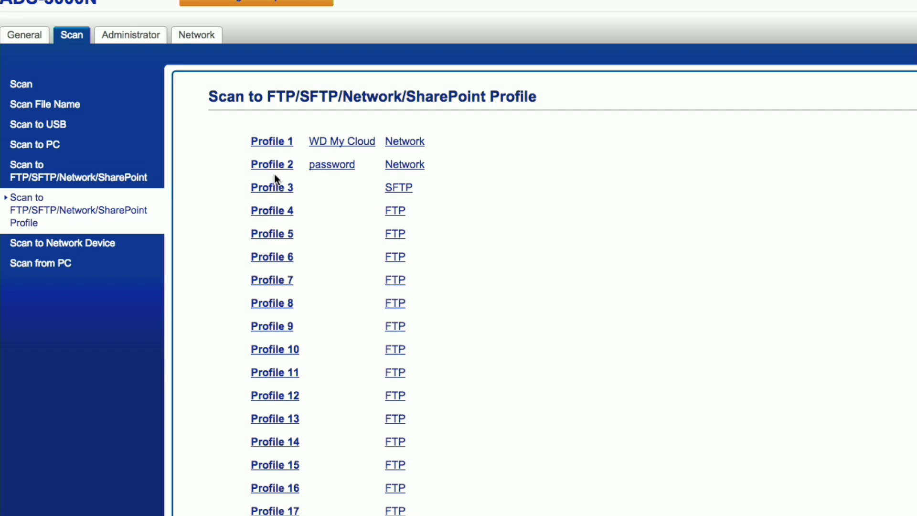
In the Scan to Network Device settings, assign Network Device2 the Type Scan to Network and the Destination "password"
{"action": "left_click", "coordinate": [74, 244]}
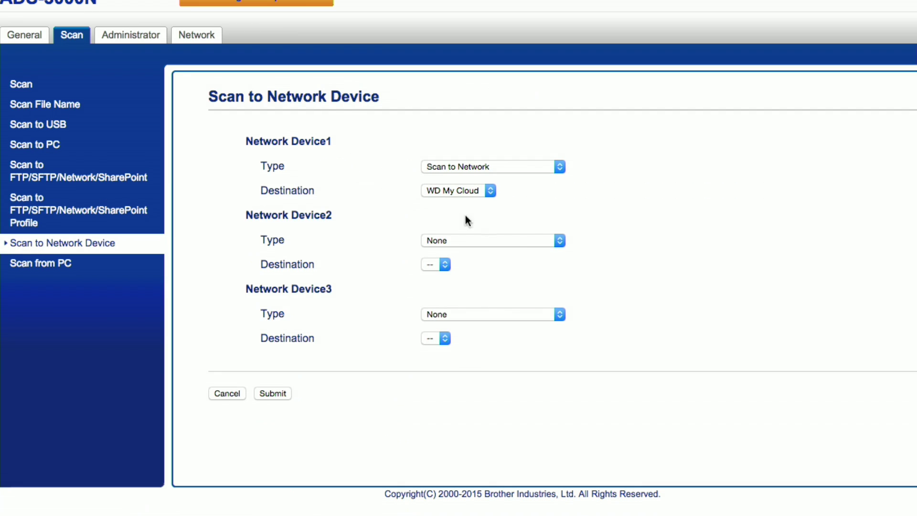
{"action": "left_click", "coordinate": [497, 240]}
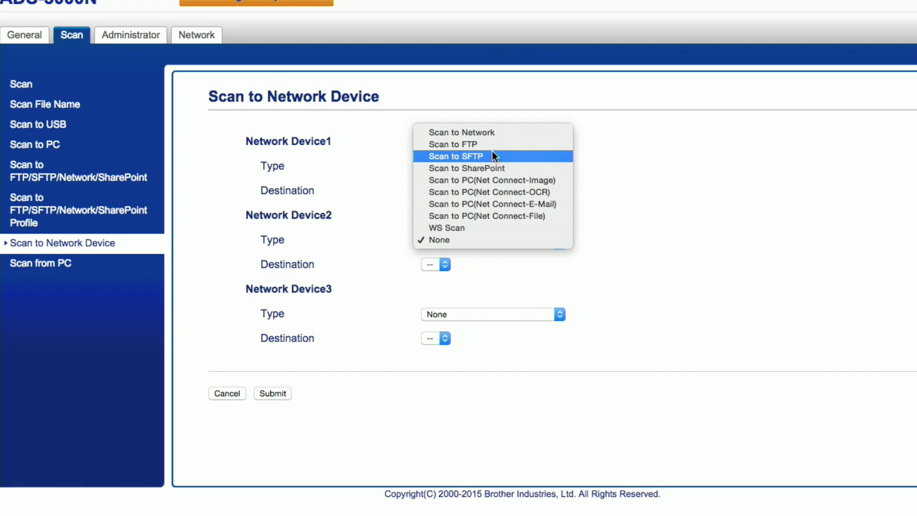
{"action": "left_click", "coordinate": [491, 133]}
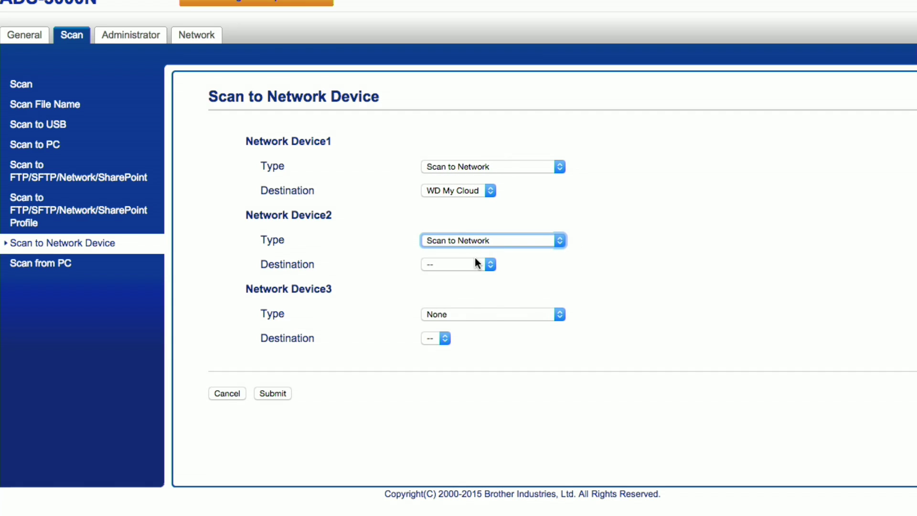
{"action": "left_click", "coordinate": [468, 263]}
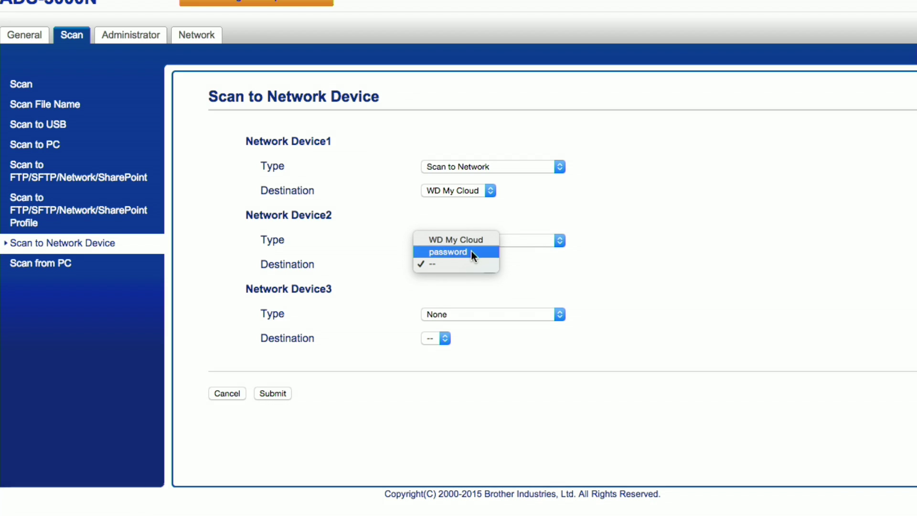
{"action": "left_click", "coordinate": [471, 250]}
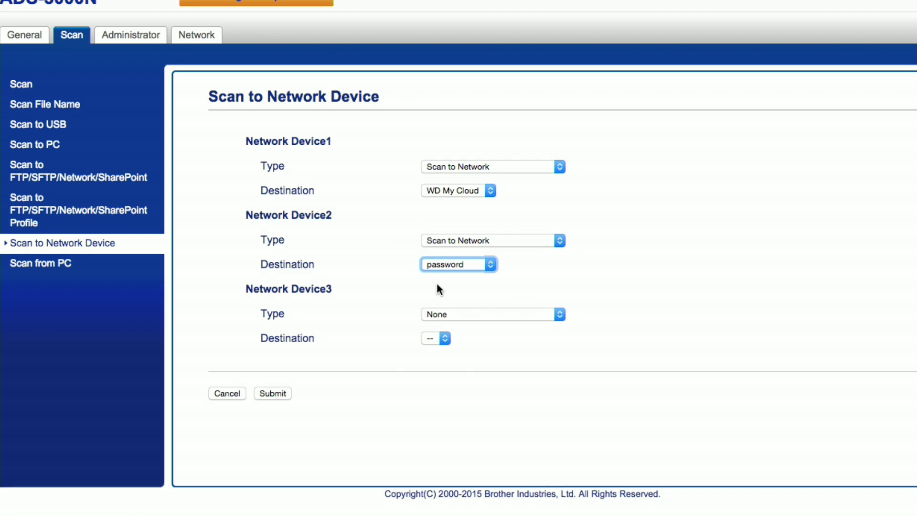